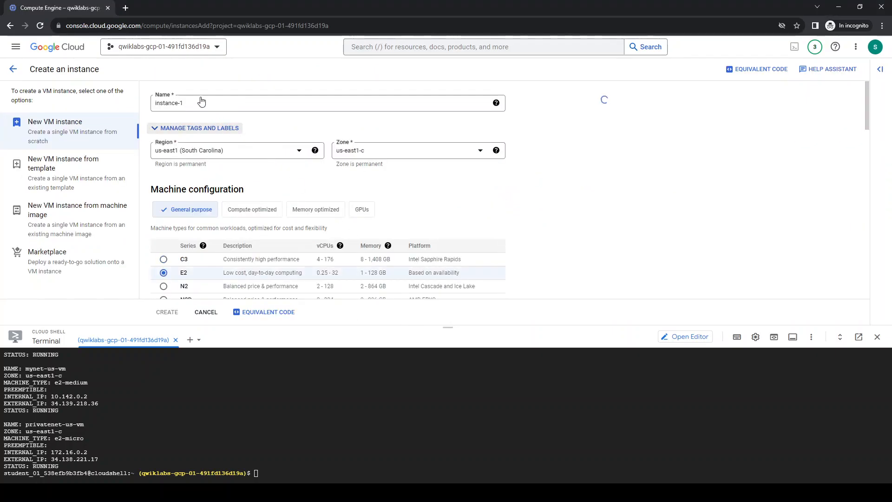
Name the new VM instance vm-appliance
click(195, 102)
triple_click(195, 102)
text(vm-appliance)
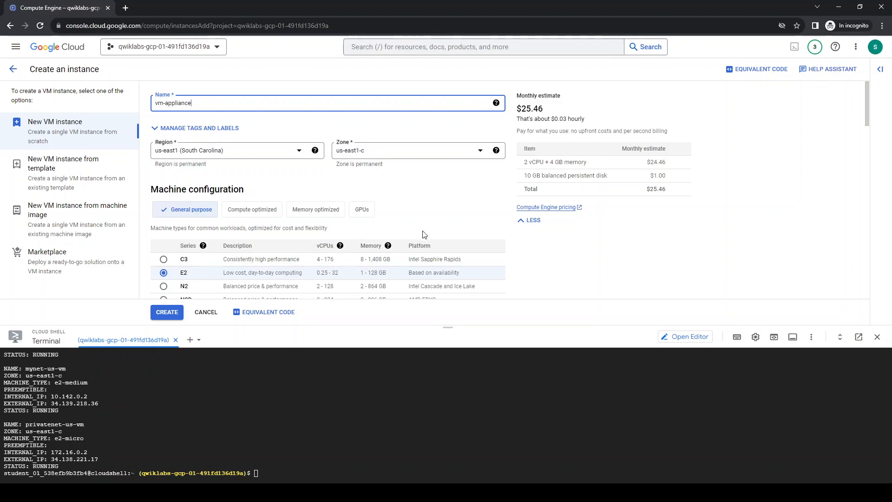
Set the E2 instance's machine type to the Standard preset e2-standard-4 (4 vCPU, 2 core, 16 GB memory)
scroll(422, 235, down, 2)
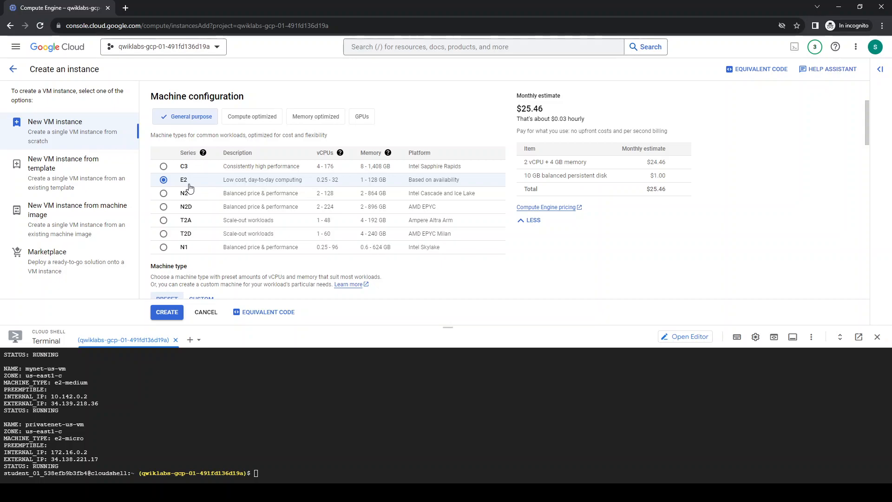
scroll(189, 188, down, 2)
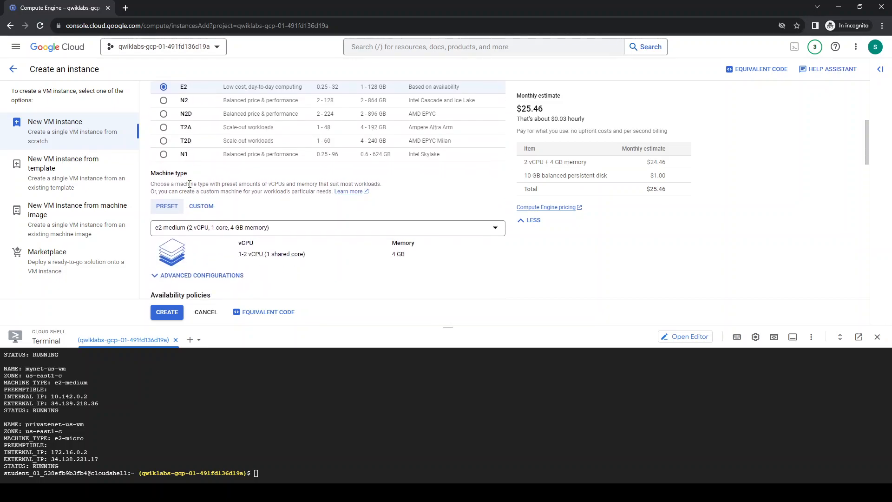
click(228, 228)
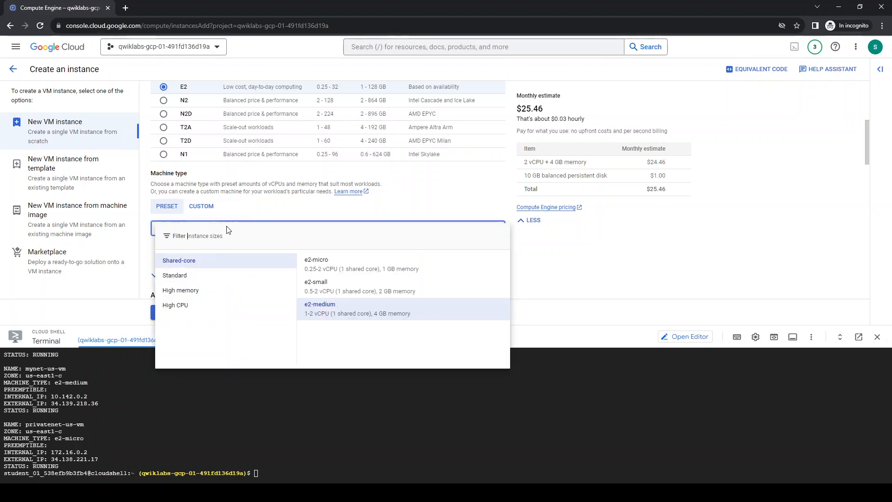
click(188, 282)
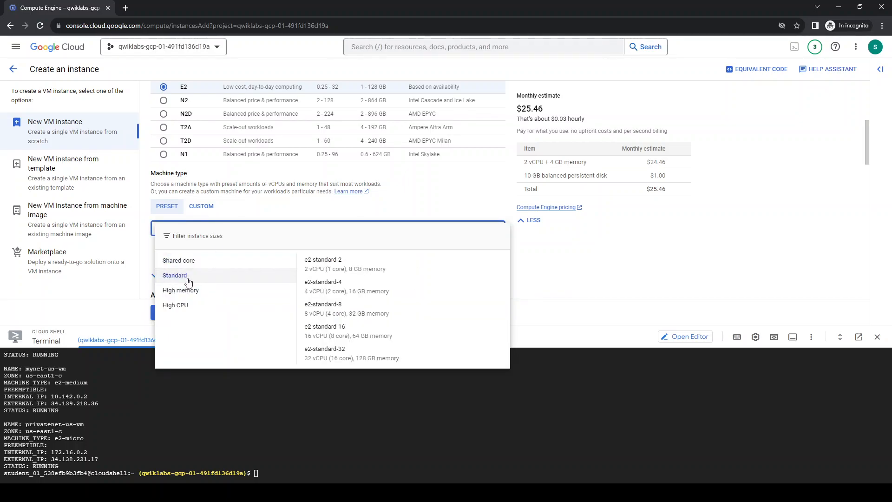
click(352, 286)
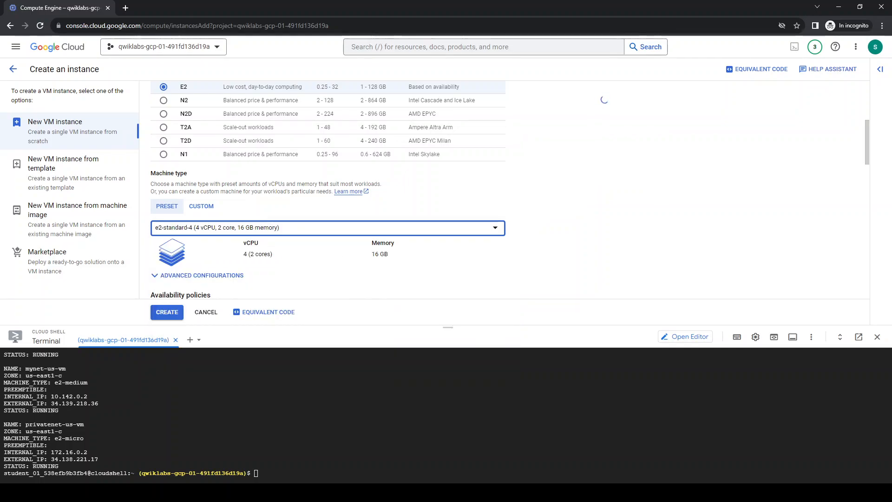
Shrink the Cloud Shell pane and expand the instance's advanced options down to the Networking settings
scroll(508, 250, down, 3)
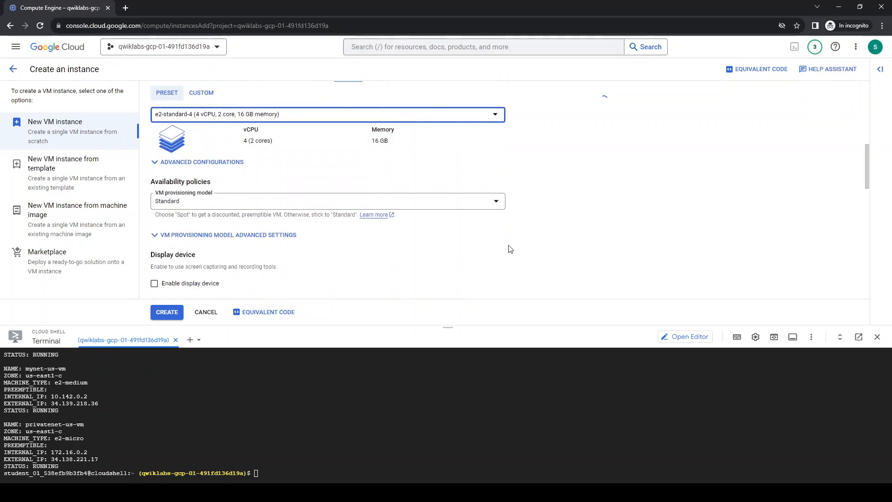
drag(441, 327, 444, 395)
scroll(442, 319, down, 6)
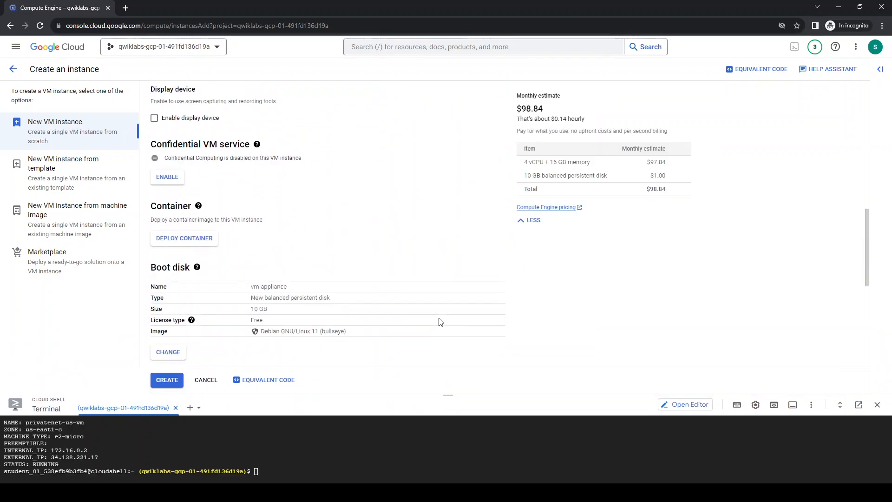
scroll(353, 303, down, 2)
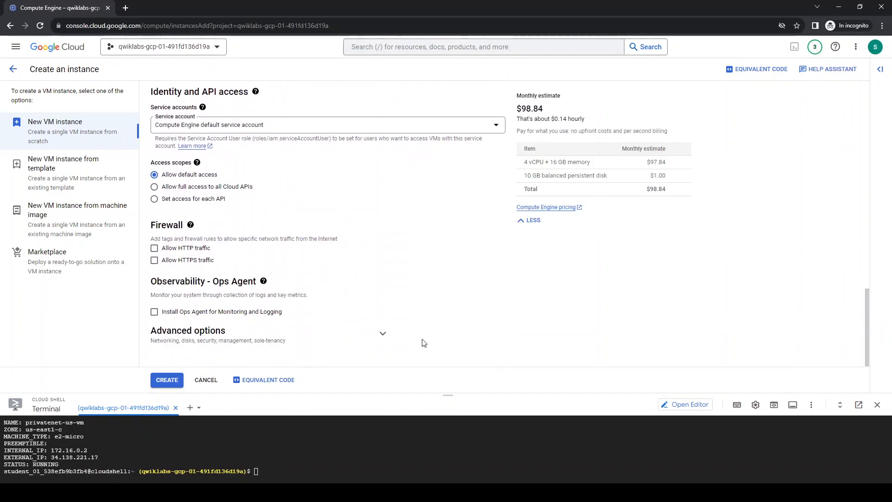
click(383, 334)
scroll(442, 293, down, 4)
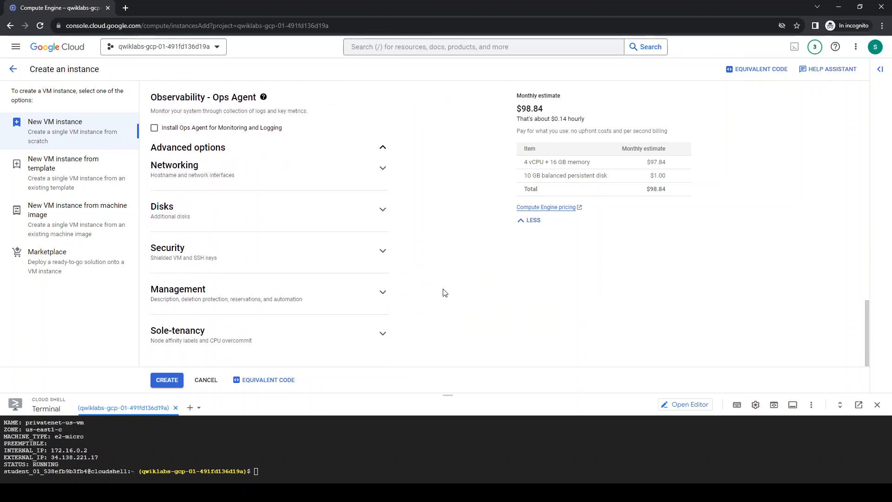
click(229, 176)
Change the default network interface to the privatenet network with subnetwork privatesubnet-us and finish editing it
scroll(277, 247, down, 4)
scroll(276, 248, down, 1)
click(201, 231)
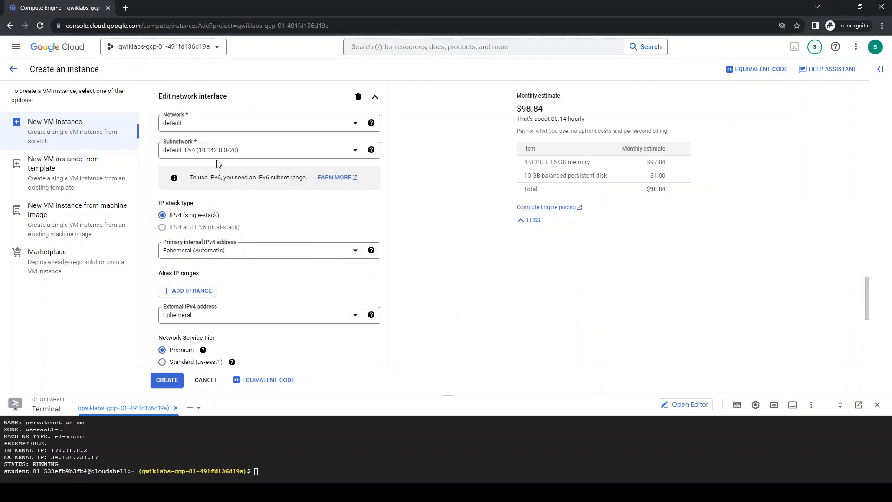
click(188, 123)
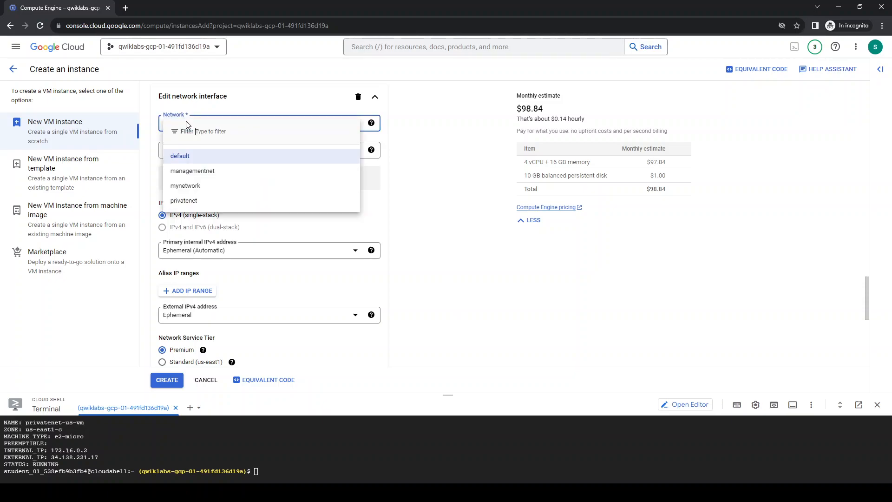
click(188, 200)
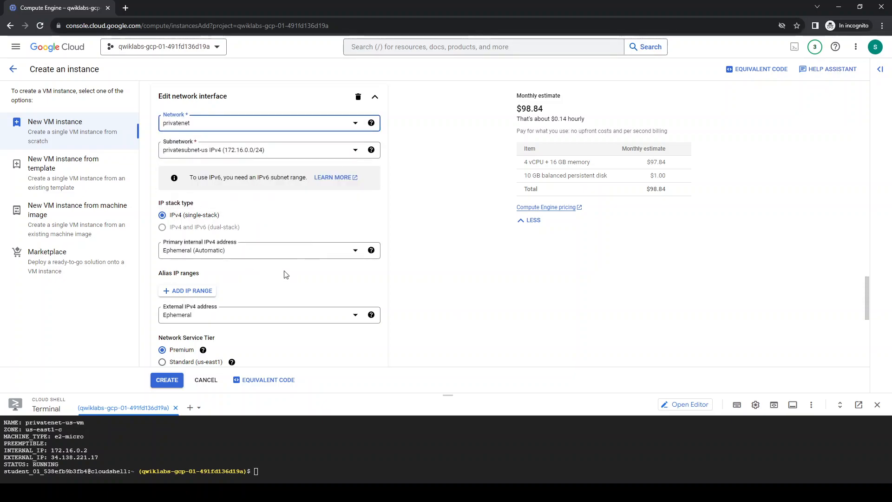
scroll(283, 279, down, 4)
click(362, 254)
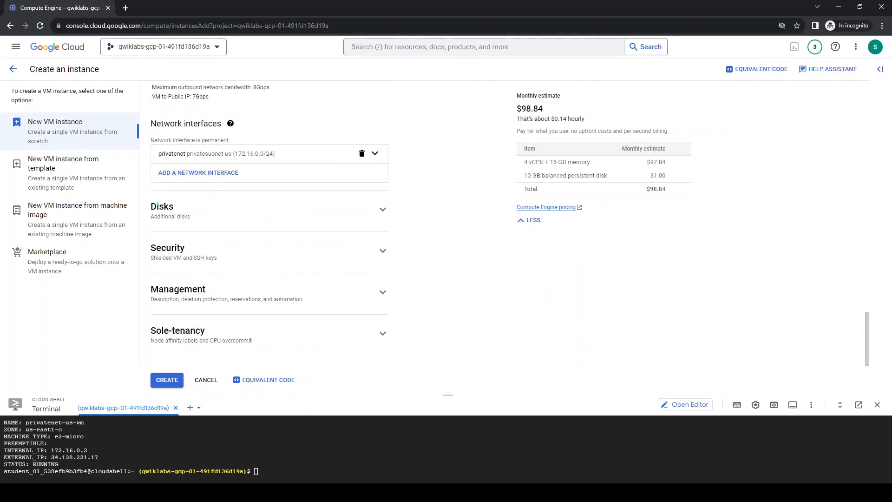
Add a second network interface on the managementnet network with subnetwork managementsubnet-us
click(211, 176)
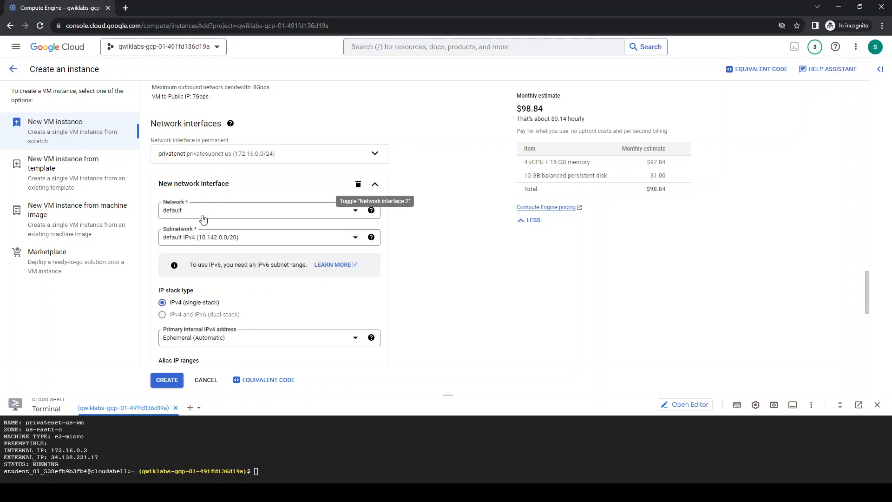
click(203, 216)
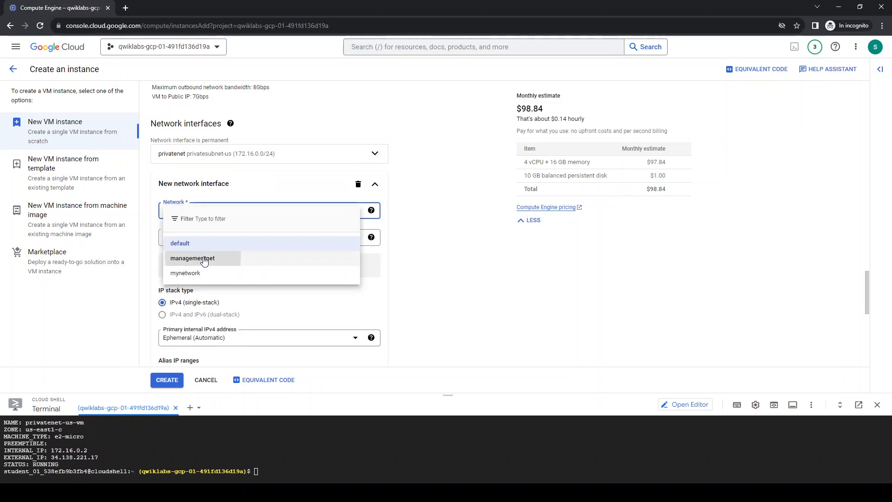
click(203, 258)
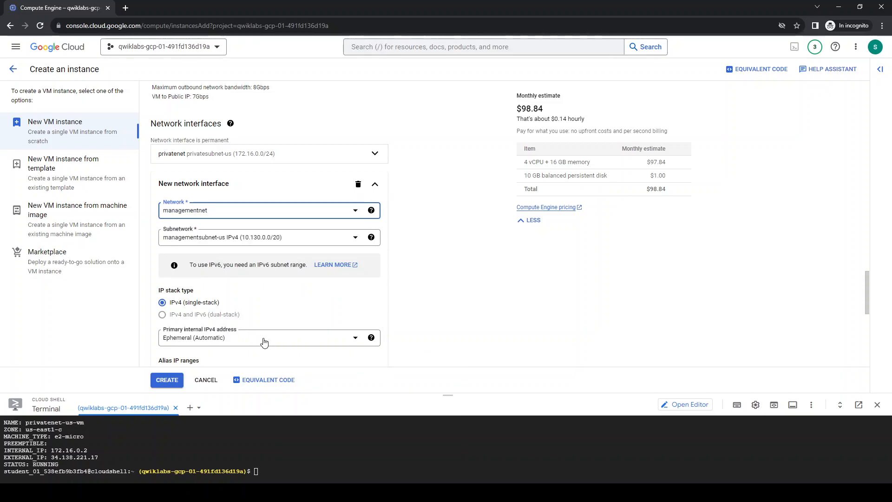
scroll(339, 308, down, 4)
click(363, 291)
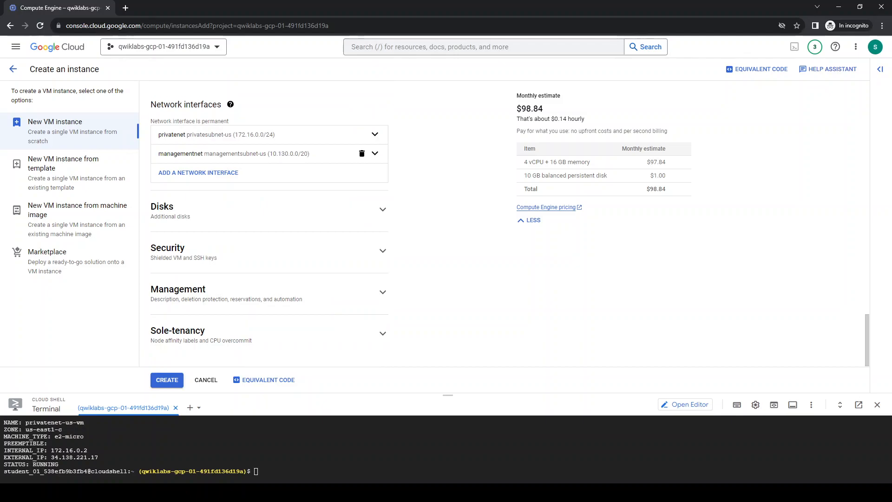
Add a third network interface on mynetwork and create the VM instance
click(215, 174)
click(188, 212)
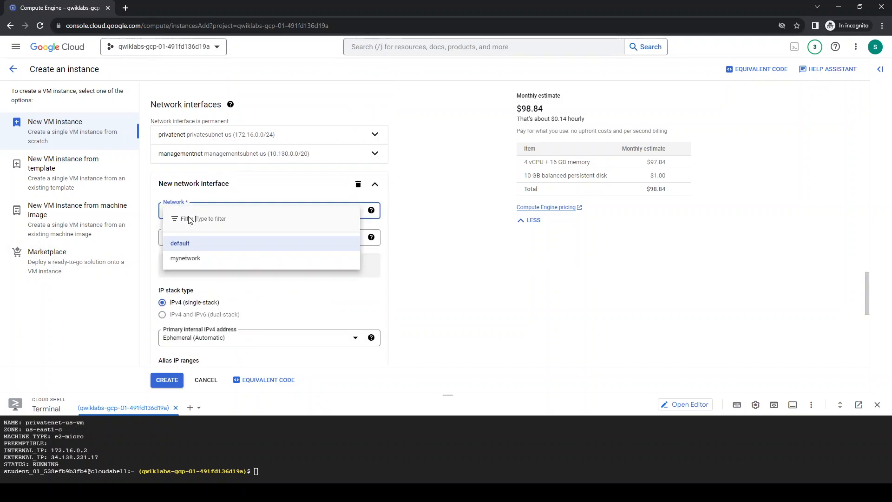
click(192, 262)
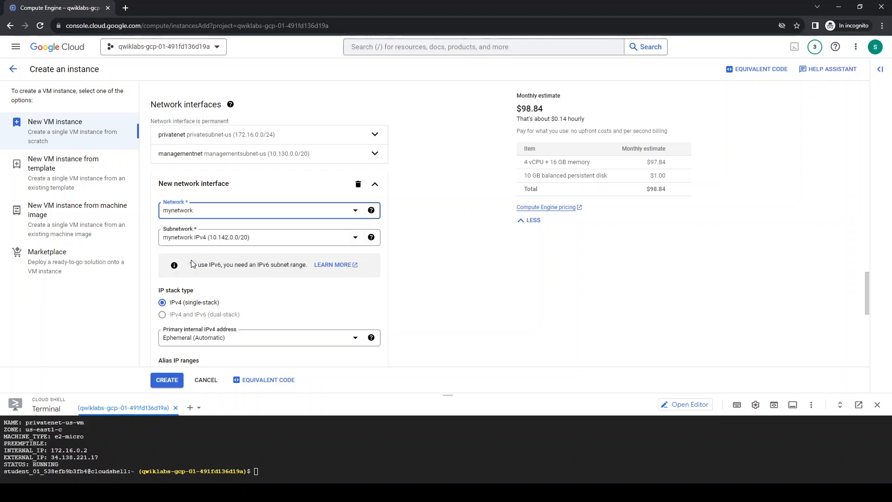
scroll(362, 316, down, 5)
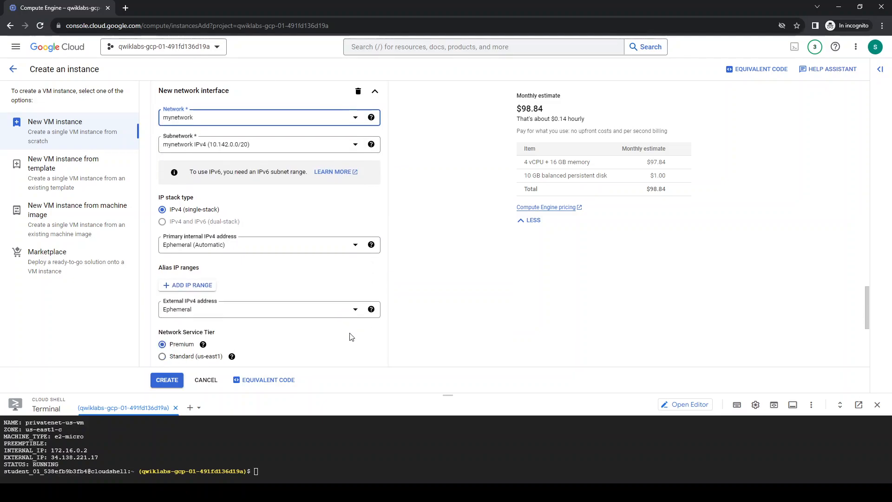
click(363, 252)
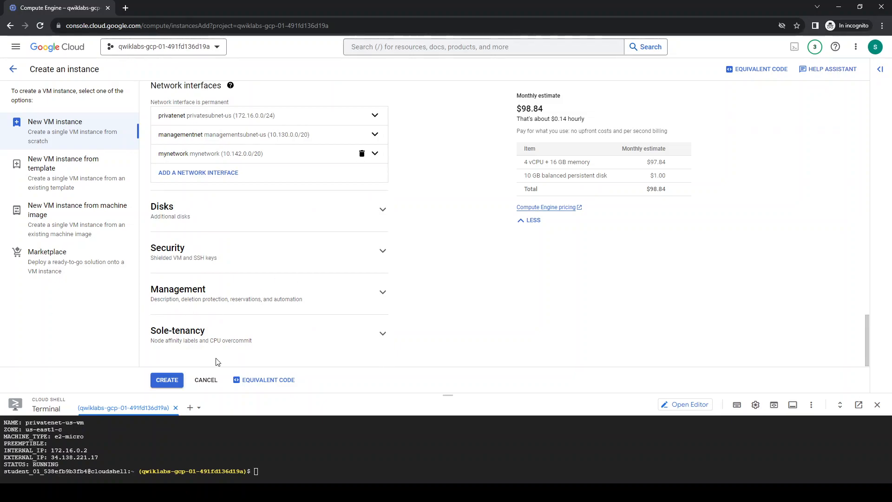
click(176, 380)
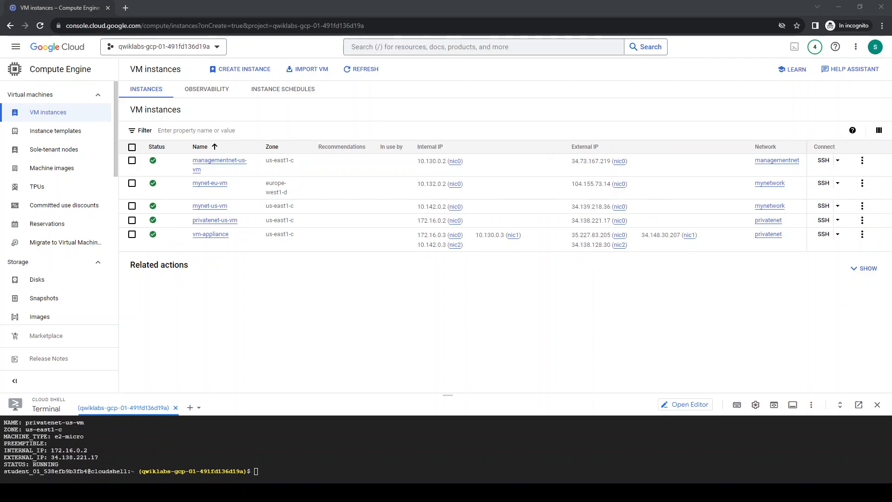
Examine the network, subnetwork and IP details of vm-appliance's nic0, nic1 and nic2 interfaces
click(453, 236)
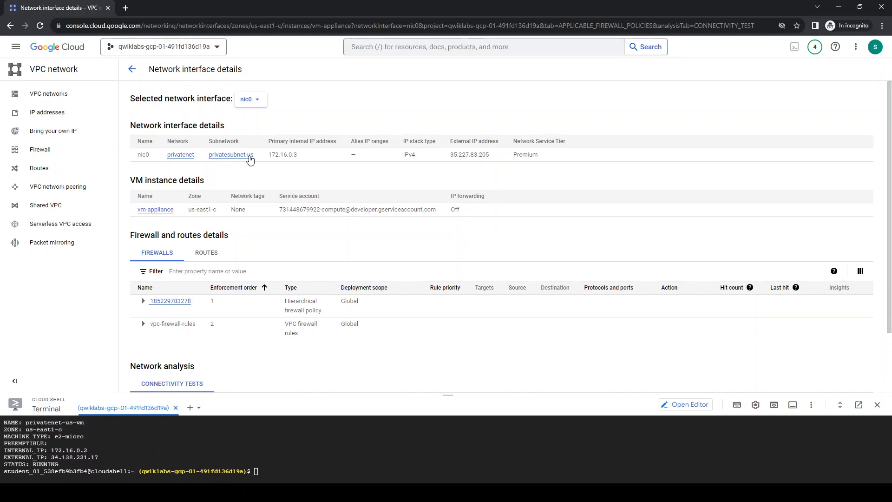
click(257, 102)
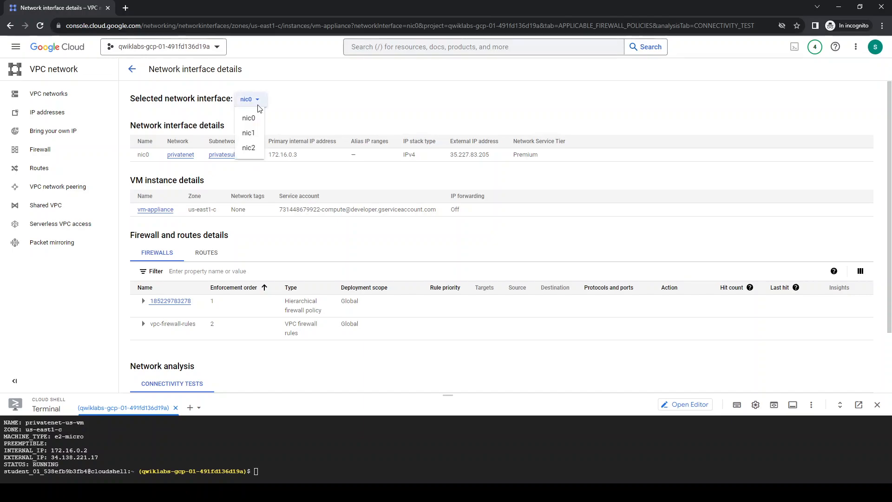
click(251, 134)
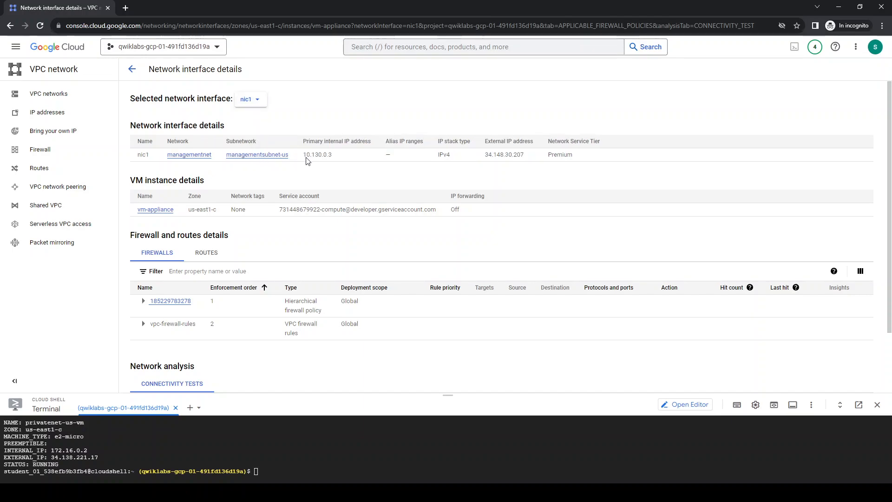
click(247, 101)
click(252, 117)
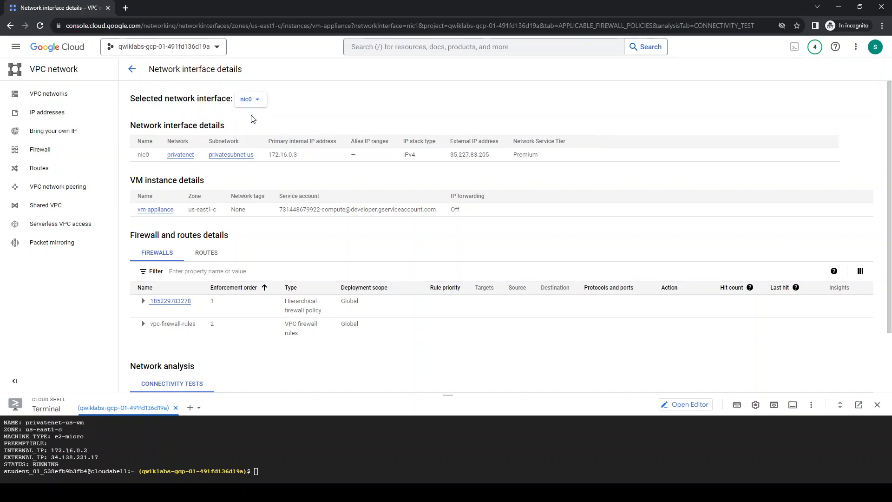
click(259, 107)
click(249, 150)
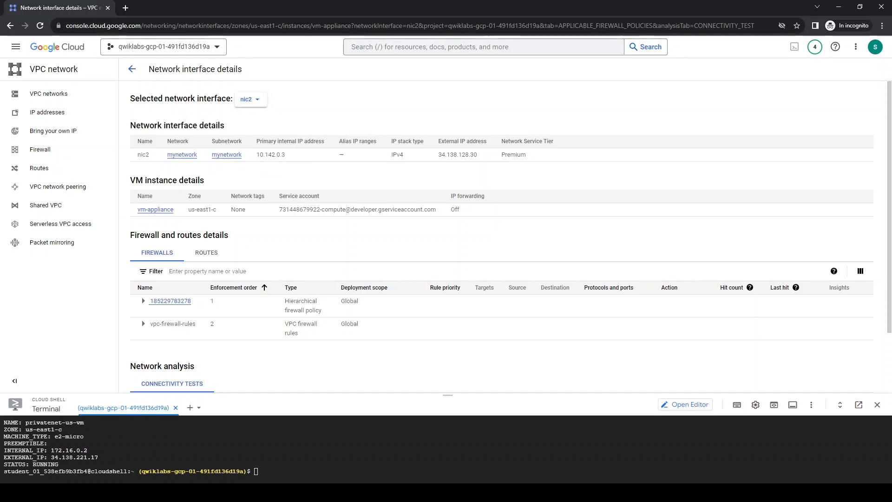
Return to the VM instances list, connect to vm-appliance over SSH and run sudo ifconfig
click(132, 69)
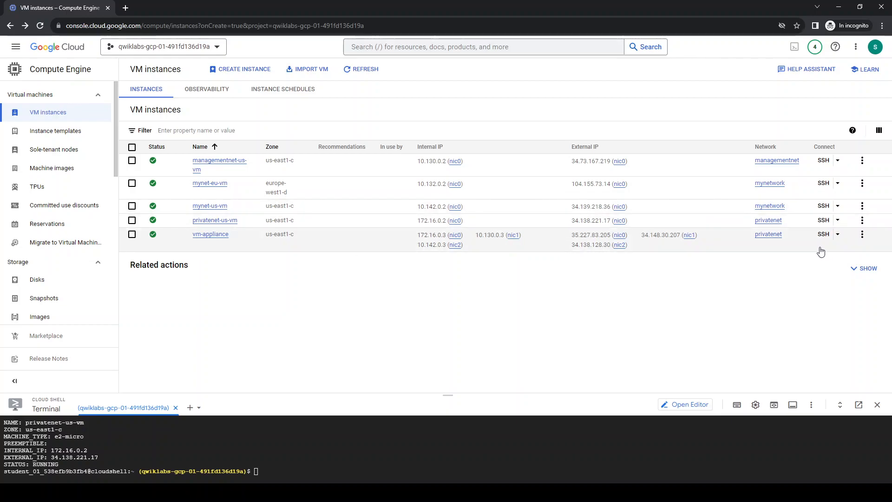
click(824, 235)
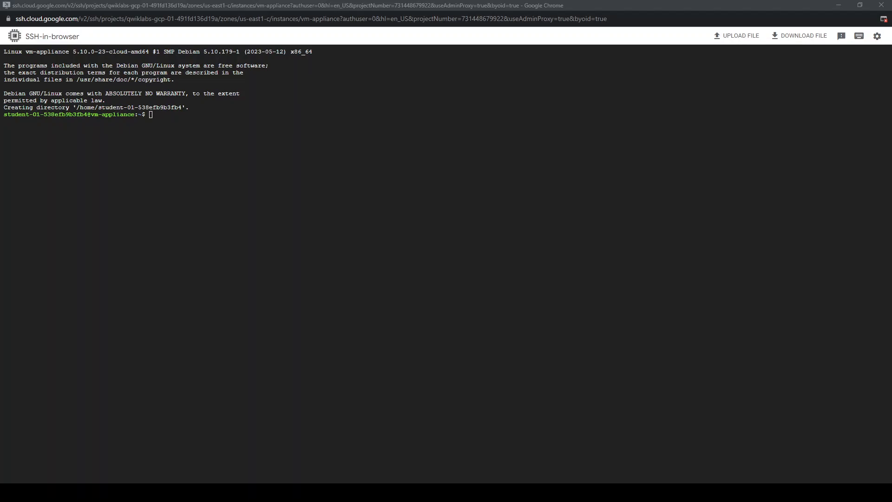
click(89, 276)
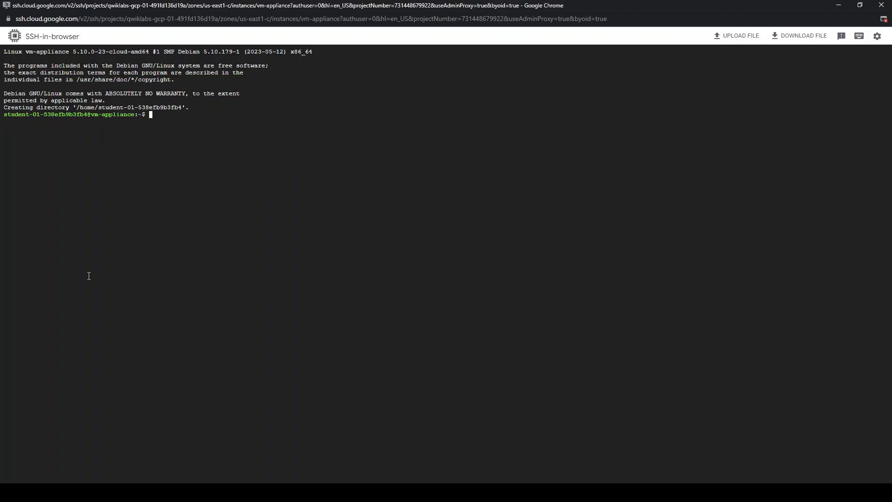
text(sudo ifconfig)
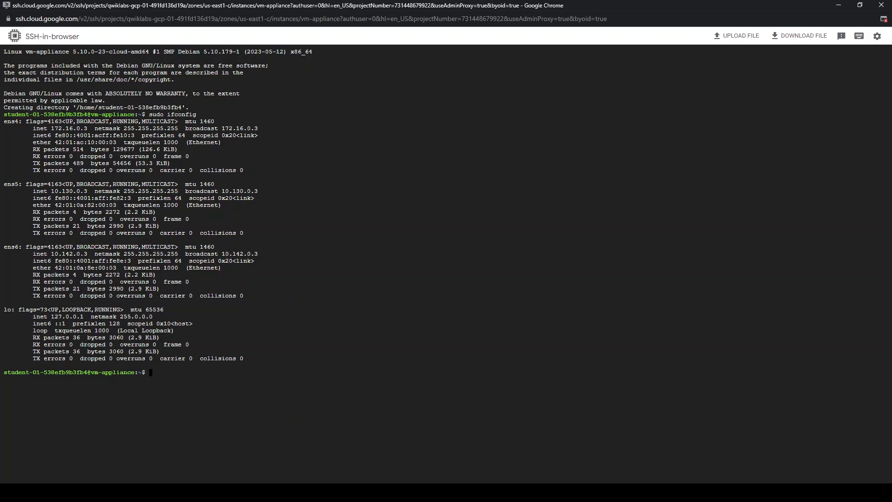
Clear the terminal and ping privatenet-us-vm's internal IP by running ping -c 3 172.16.0.2
key(alt+Tab)
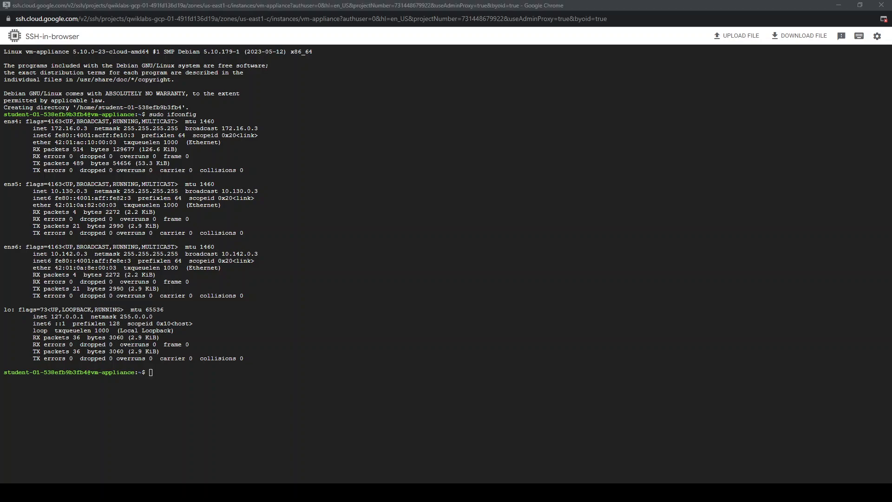
key(alt+Tab)
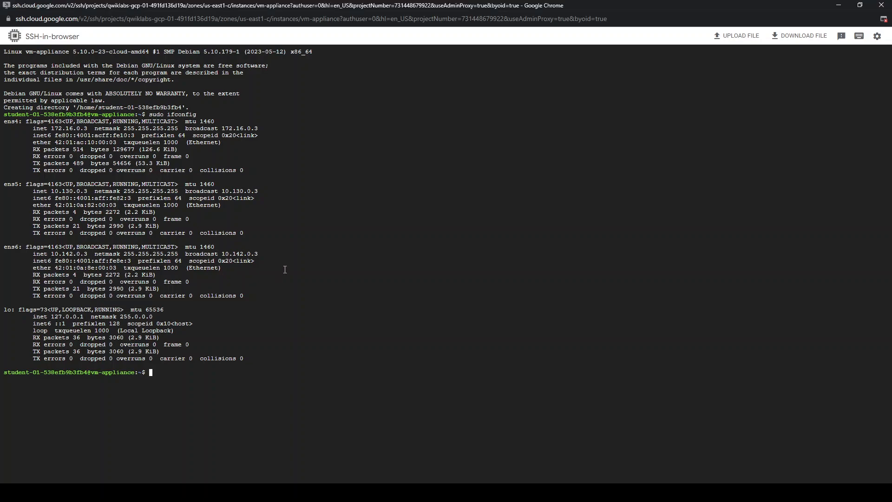
key(ctrl+l)
text(ping -c 3)
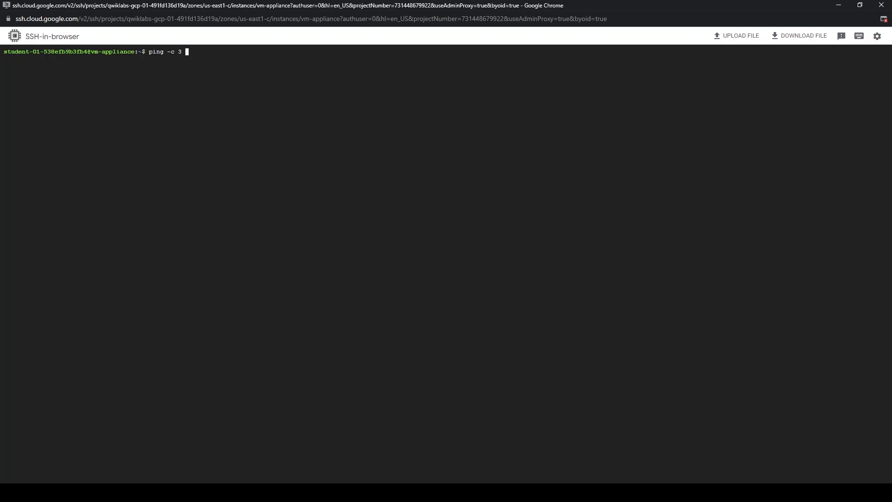
key(alt+Tab)
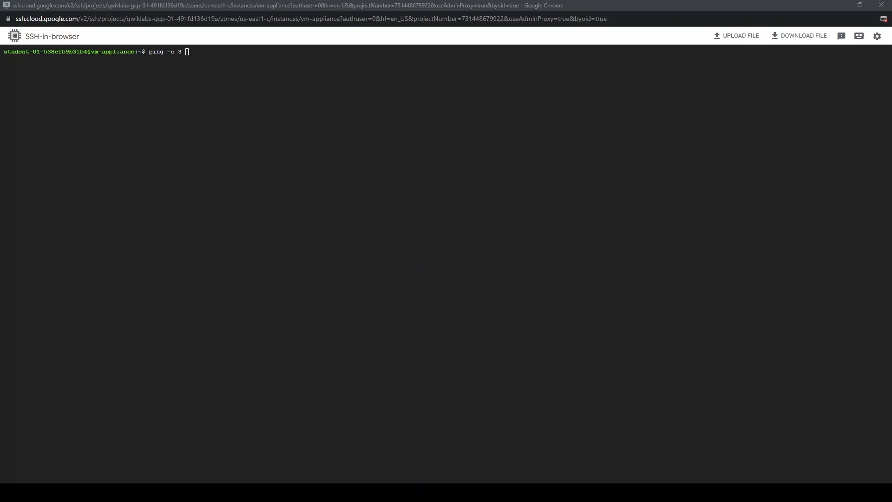
click(93, 313)
text(172.16.0.2)
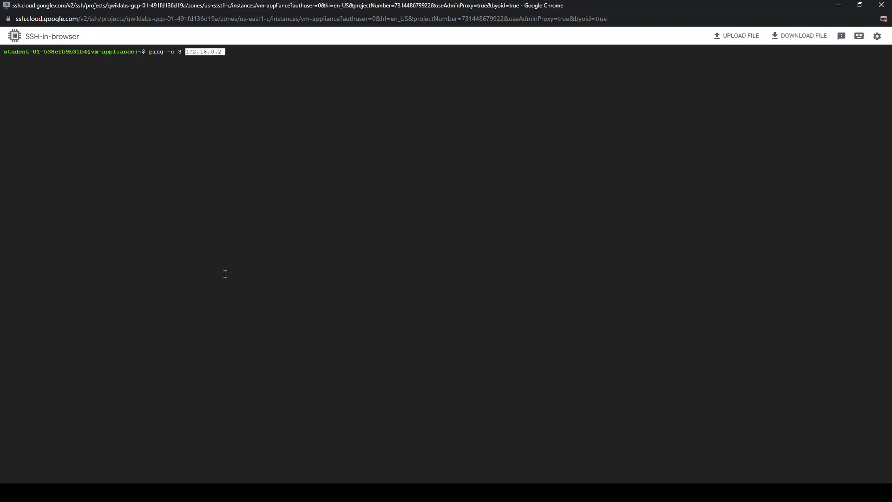
key(Return)
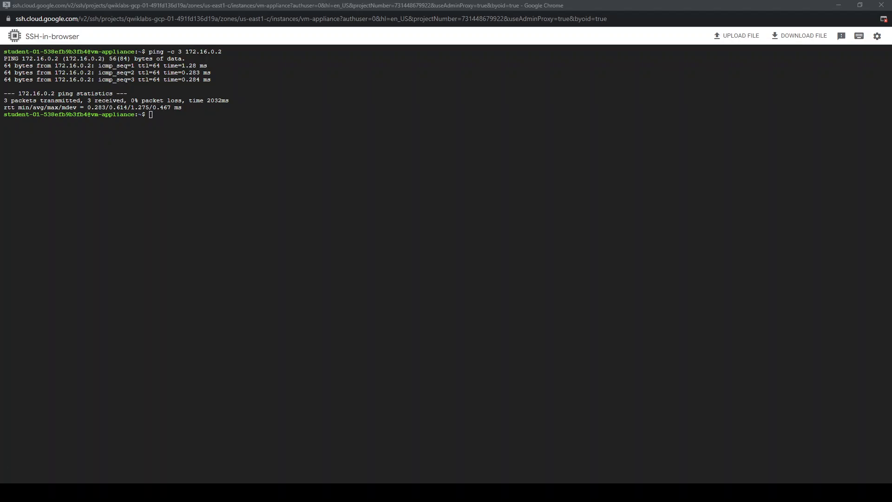
Ping the private network's VM by name with ping -c 3 privatenet-us-vm
click(329, 311)
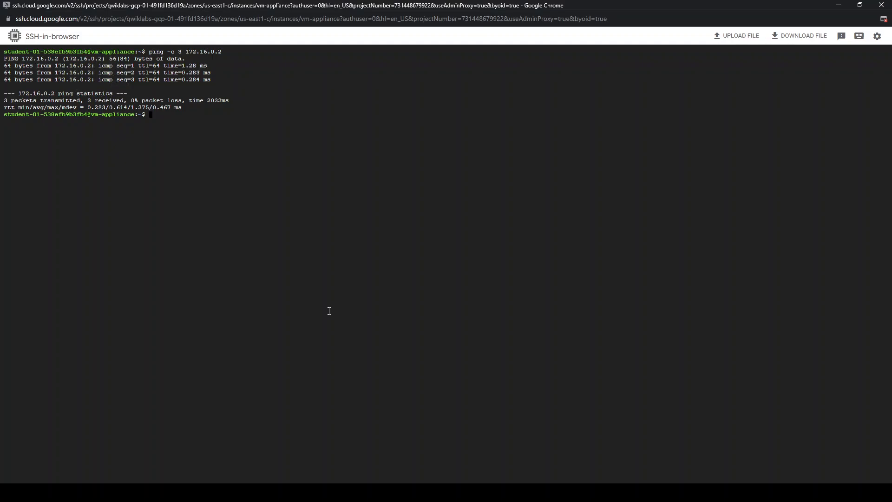
text(ping -c 3 privatenet-us-vm)
key(Return)
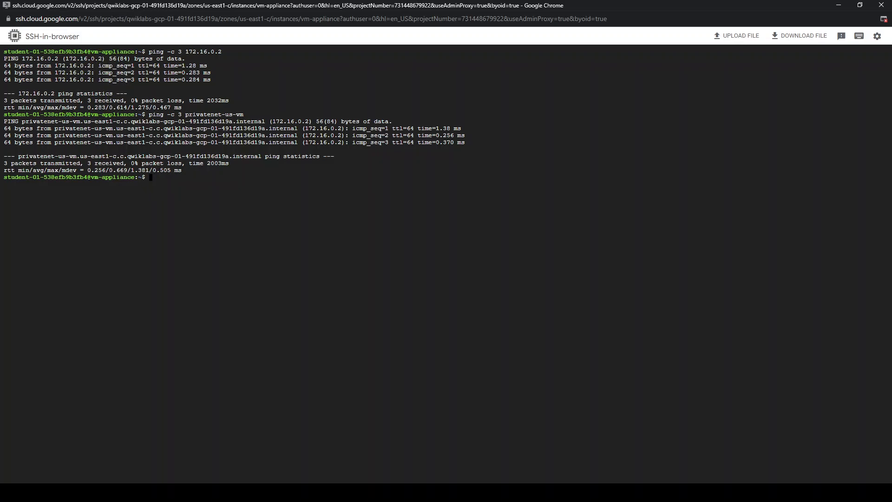
Ping managementnet-us-vm's internal IP by reusing the previous command as ping -c 3 10.130.0.2
key(alt+Tab)
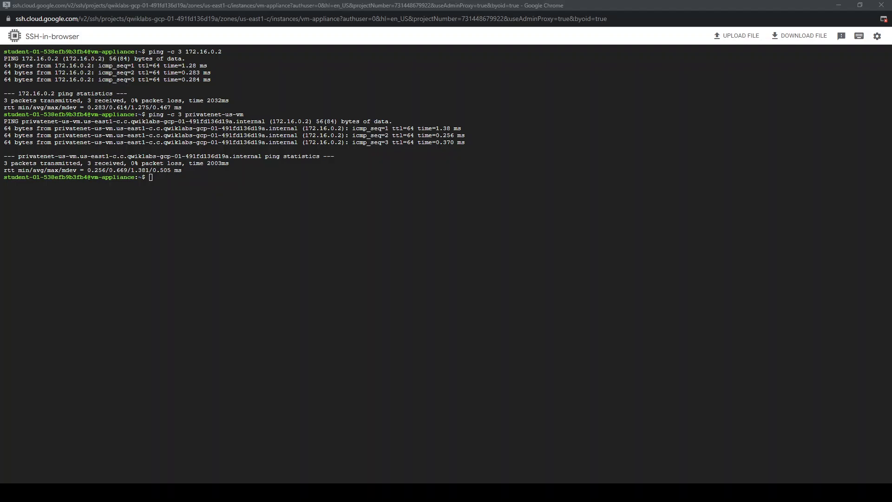
click(312, 267)
key(Up)
key(BackSpace)
key(BackSpace)
key(BackSpace)
key(BackSpace)
key(BackSpace)
key(BackSpace)
key(BackSpace)
key(BackSpace)
key(BackSpace)
key(BackSpace)
key(BackSpace)
key(BackSpace)
key(BackSpace)
key(BackSpace)
key(BackSpace)
key(BackSpace)
key(BackSpace)
text(managementnet-us-vm	us-east1-c 10.130.0.2)
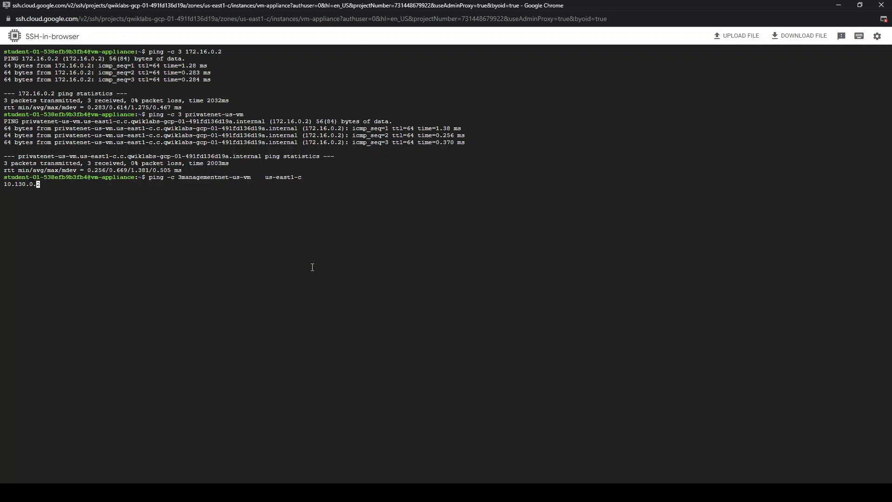
key(Delete)
key(BackSpace)
key(BackSpace)
key(BackSpace)
key(BackSpace)
key(BackSpace)
key(BackSpace)
key(BackSpace)
key(BackSpace)
key(BackSpace)
key(BackSpace)
key(BackSpace)
key(BackSpace)
key(BackSpace)
key(BackSpace)
key(BackSpace)
key(BackSpace)
key(BackSpace)
key(BackSpace)
key(BackSpace)
key(BackSpace)
key(BackSpace)
key(BackSpace)
key(BackSpace)
key(BackSpace)
key(BackSpace)
key(BackSpace)
key(BackSpace)
key(BackSpace)
key(BackSpace)
key(BackSpace)
key(BackSpace)
key(BackSpace)
key(BackSpace)
key(BackSpace)
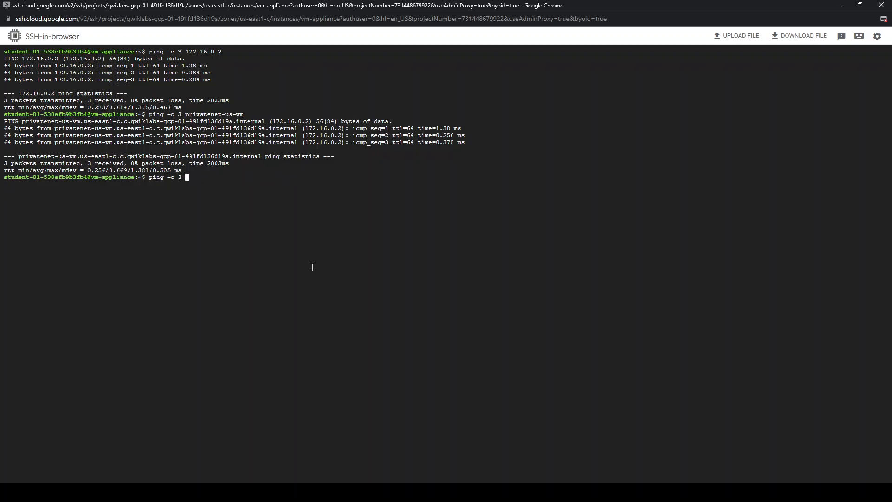
text(managementnet-us-vm	us-east1-c 10.130.0.2)
key(Left)
key(Left)
key(Left)
key(Left)
key(Left)
key(Left)
key(Left)
key(Left)
key(Left)
key(Left)
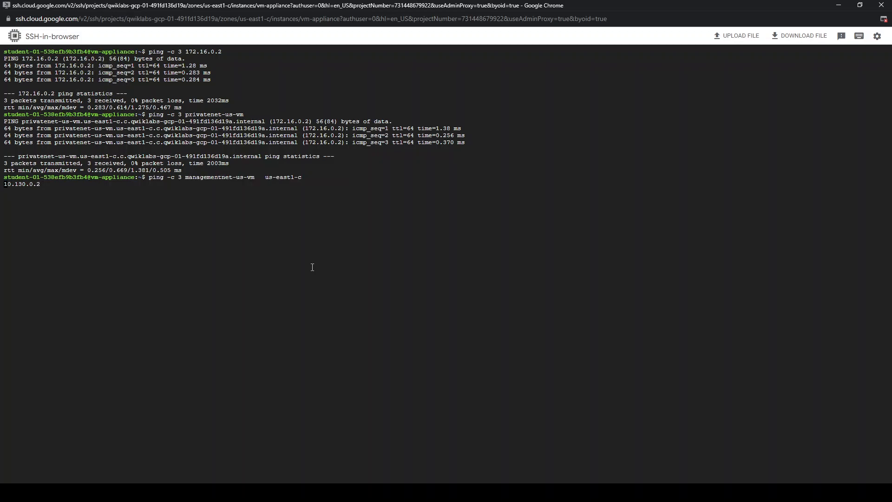
key(BackSpace)
key(BackSpace)
key(BackSpace)
key(BackSpace)
key(BackSpace)
key(BackSpace)
key(BackSpace)
key(BackSpace)
key(BackSpace)
key(BackSpace)
key(BackSpace)
key(BackSpace)
key(BackSpace)
key(BackSpace)
key(BackSpace)
key(BackSpace)
key(BackSpace)
key(BackSpace)
key(BackSpace)
key(BackSpace)
key(BackSpace)
key(BackSpace)
key(BackSpace)
key(BackSpace)
key(BackSpace)
key(BackSpace)
key(BackSpace)
key(BackSpace)
key(BackSpace)
key(BackSpace)
key(BackSpace)
key(BackSpace)
key(BackSpace)
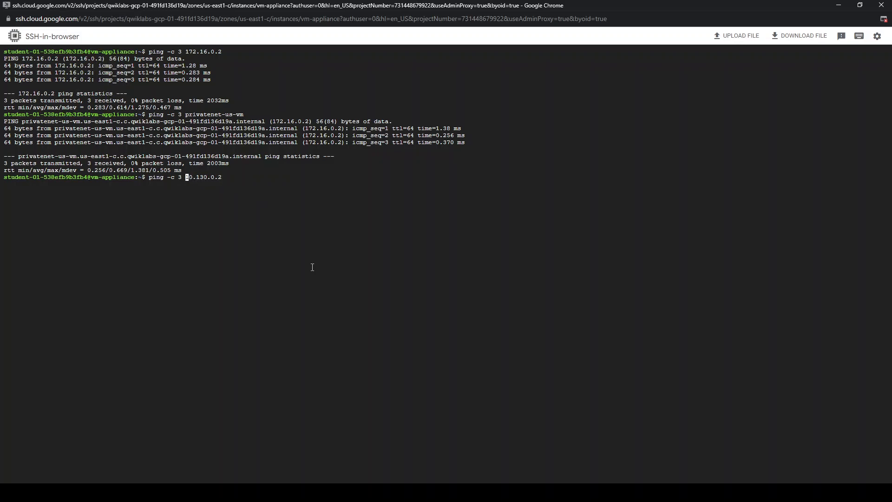
key(Return)
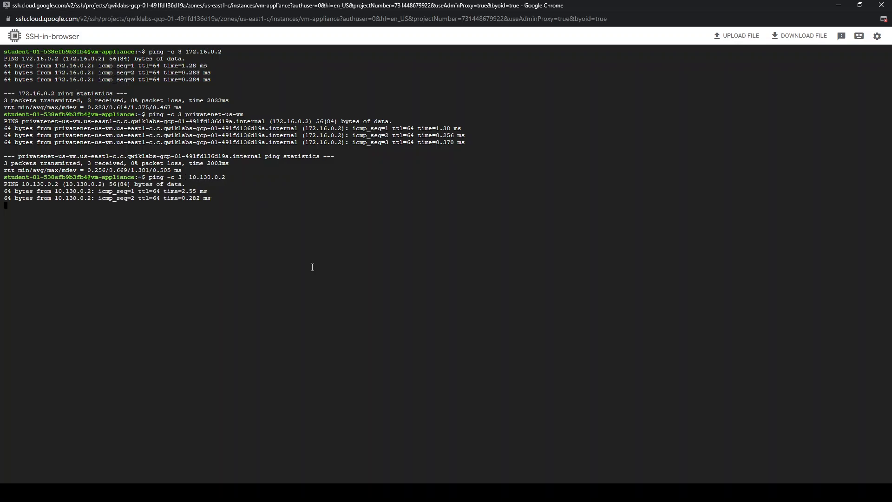
Change the ping target to the VM name managementnet-us-vm and run the command with three packets
key(Up)
key(BackSpace)
key(BackSpace)
key(BackSpace)
key(BackSpace)
key(BackSpace)
key(BackSpace)
key(BackSpace)
key(BackSpace)
key(BackSpace)
key(BackSpace)
text(managementnet-us-vm  us-east1-c 10.130.0.)
key(BackSpace)
key(BackSpace)
key(BackSpace)
key(BackSpace)
key(BackSpace)
key(BackSpace)
key(BackSpace)
key(BackSpace)
key(BackSpace)
key(BackSpace)
key(BackSpace)
key(BackSpace)
key(BackSpace)
key(BackSpace)
key(BackSpace)
key(BackSpace)
key(BackSpace)
key(BackSpace)
key(BackSpace)
key(BackSpace)
key(Return)
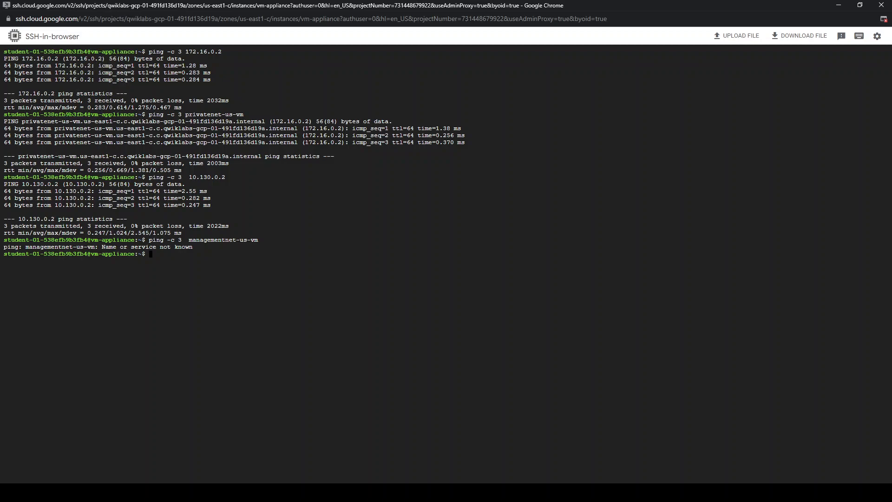
Replace the target in the last ping command with privatenet-us-vm and run it again
key(alt+Tab)
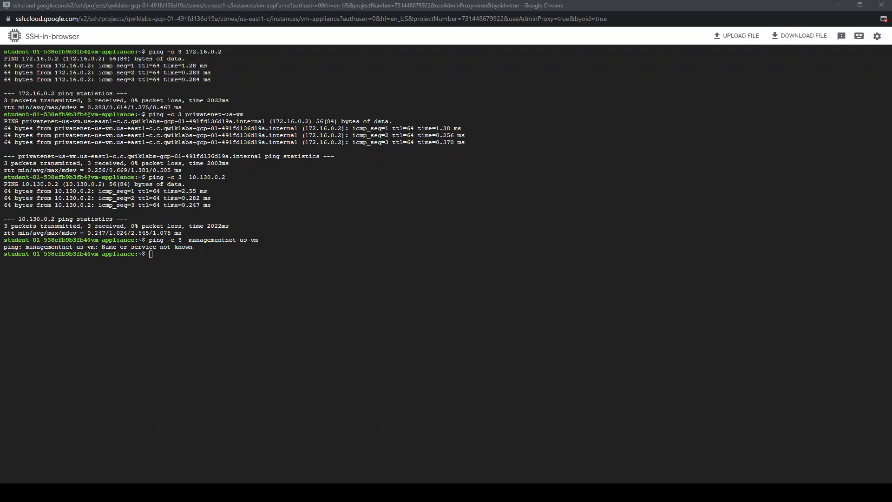
key(Up)
key(BackSpace)
key(BackSpace)
key(BackSpace)
key(BackSpace)
key(BackSpace)
key(BackSpace)
key(BackSpace)
key(BackSpace)
key(BackSpace)
key(BackSpace)
key(BackSpace)
key(BackSpace)
key(BackSpace)
key(BackSpace)
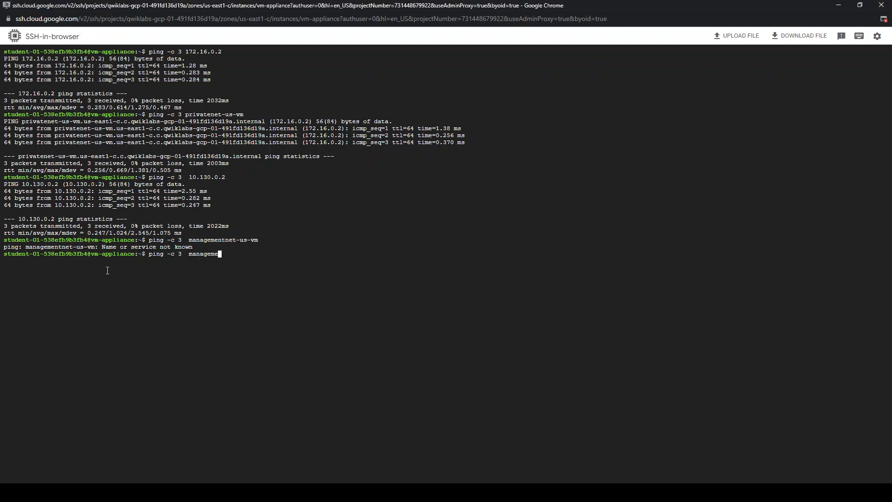
key(BackSpace)
key(BackSpace)
key(BackSpace)
key(BackSpace)
key(BackSpace)
key(BackSpace)
text(privatenet-us-vm)
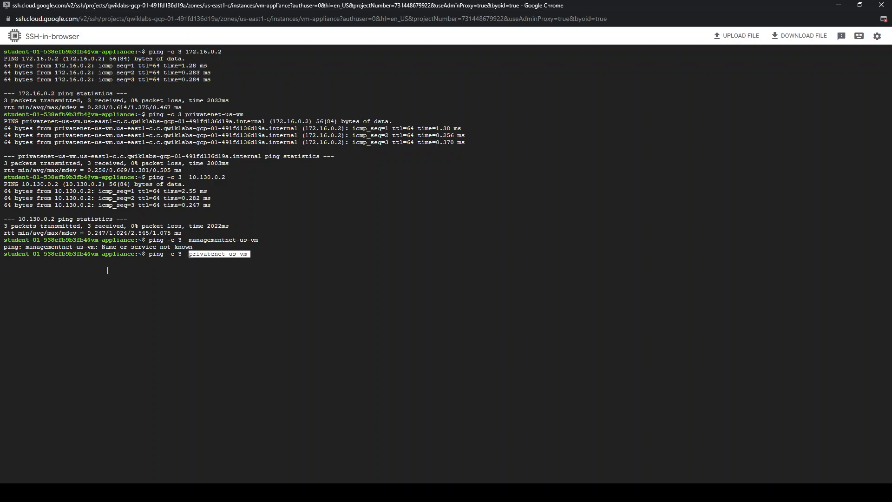
key(Return)
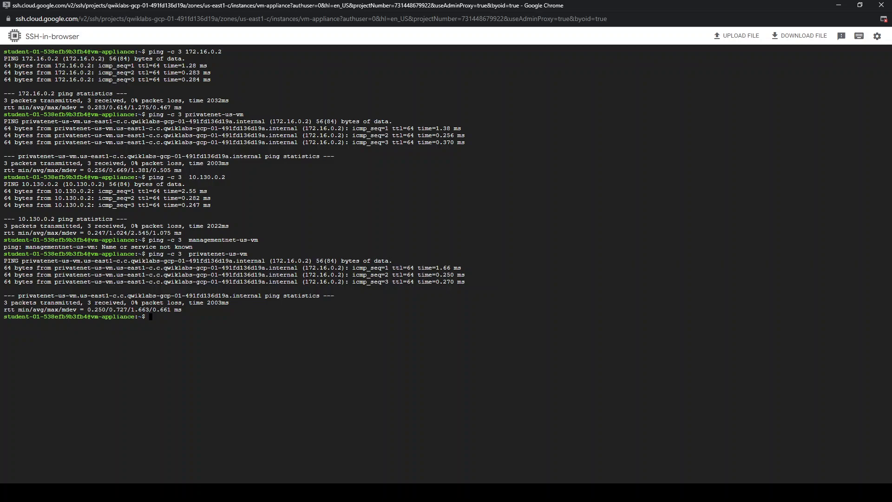
Ping the European VM on mynetwork by name with ping -c 3 mynet-eu-vm
key(alt+Tab)
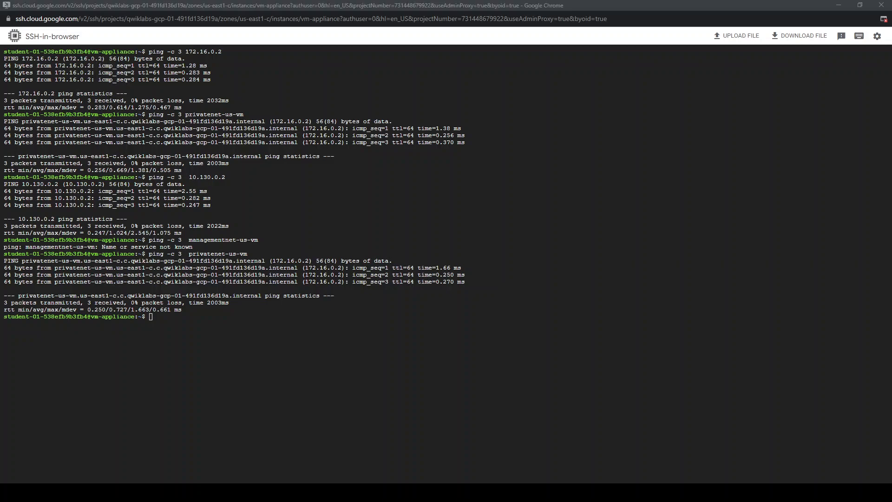
click(212, 372)
text(ping -c 3)
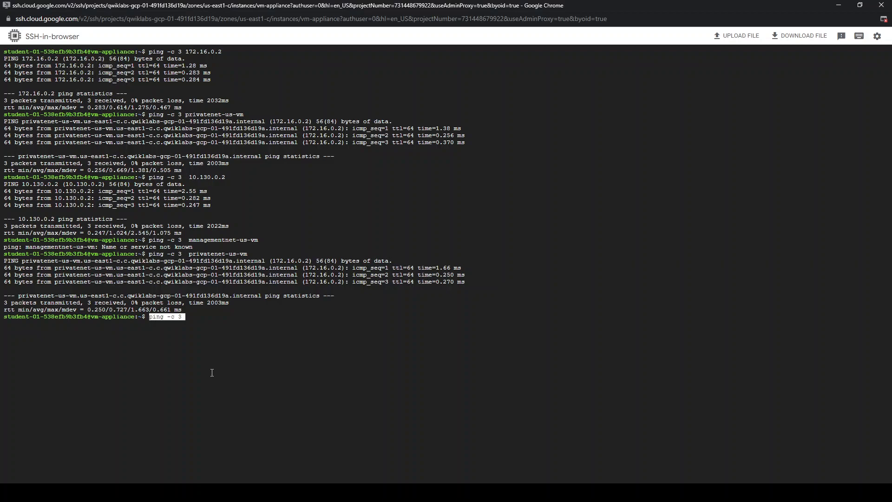
key(Right)
key(alt+Tab)
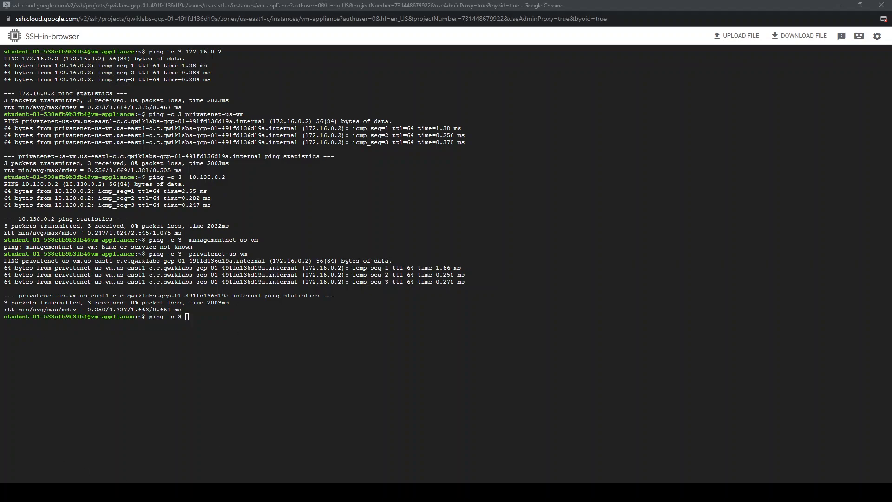
text(mynet-eu-vm   europe-west1-d 10.132.0.2)
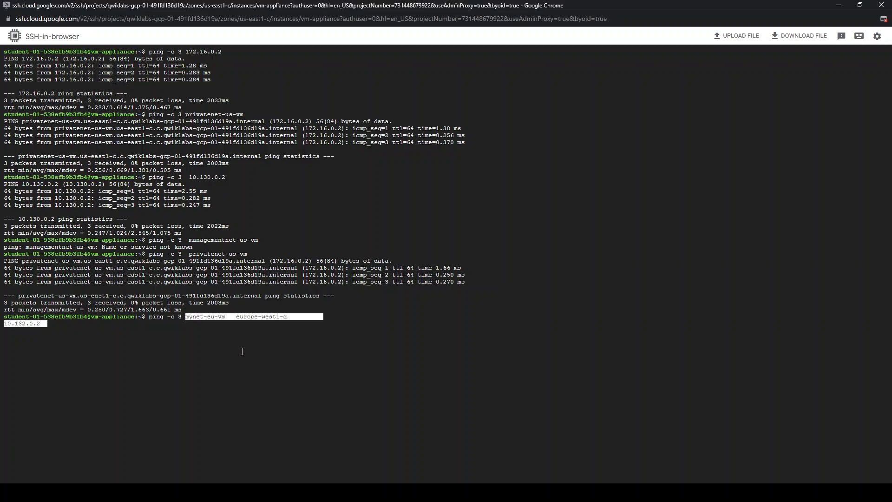
key(Right)
key(BackSpace)
key(BackSpace)
key(BackSpace)
key(BackSpace)
key(BackSpace)
key(BackSpace)
key(BackSpace)
key(BackSpace)
key(BackSpace)
key(BackSpace)
key(BackSpace)
key(BackSpace)
key(BackSpace)
key(BackSpace)
key(BackSpace)
key(BackSpace)
key(BackSpace)
key(BackSpace)
key(BackSpace)
key(BackSpace)
key(BackSpace)
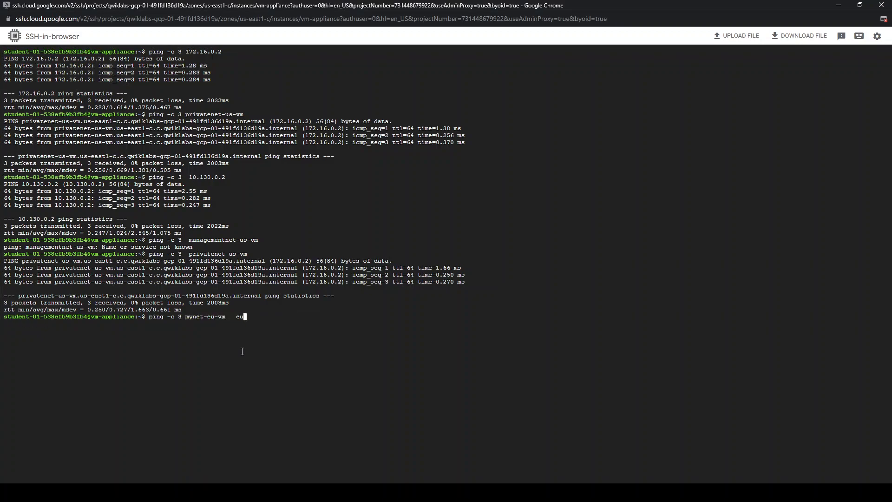
key(Return)
Replace the name in the last command with mynet-eu-vm's internal IP and run ping -c 3 10.132.0.2
key(Up)
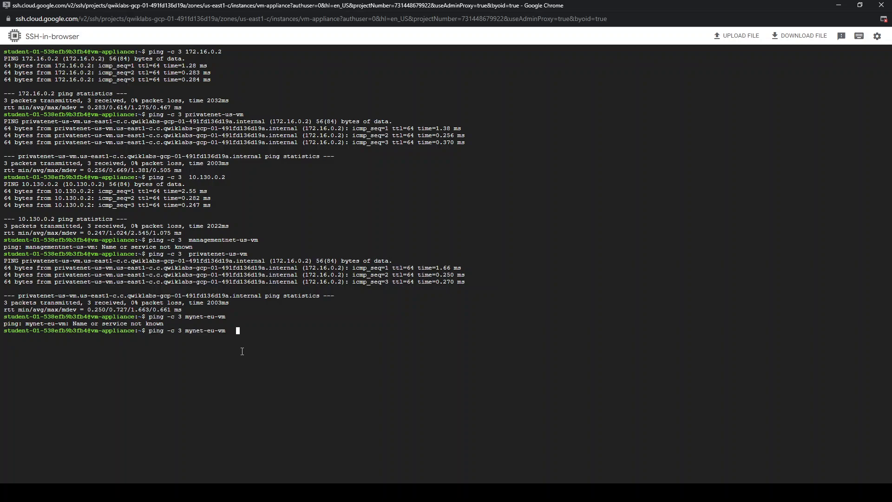
key(BackSpace)
key(BackSpace)
key(BackSpace)
key(BackSpace)
key(BackSpace)
key(BackSpace)
key(BackSpace)
key(BackSpace)
key(BackSpace)
key(BackSpace)
key(BackSpace)
key(BackSpace)
key(BackSpace)
key(BackSpace)
text(mynet-eu-vm   europe-west1-d 10.132.0.2)
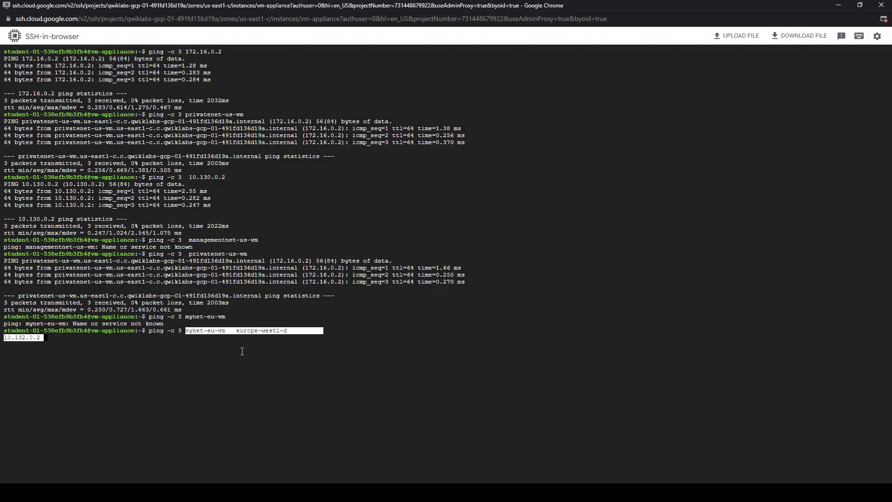
key(Left)
key(Left)
key(Left)
key(Left)
key(Left)
key(Left)
key(Left)
key(Left)
key(Left)
key(Left)
key(BackSpace)
key(BackSpace)
key(BackSpace)
key(BackSpace)
key(BackSpace)
key(BackSpace)
key(BackSpace)
key(BackSpace)
key(BackSpace)
key(BackSpace)
key(BackSpace)
key(BackSpace)
key(BackSpace)
key(BackSpace)
key(BackSpace)
key(BackSpace)
key(BackSpace)
key(BackSpace)
key(BackSpace)
key(BackSpace)
key(BackSpace)
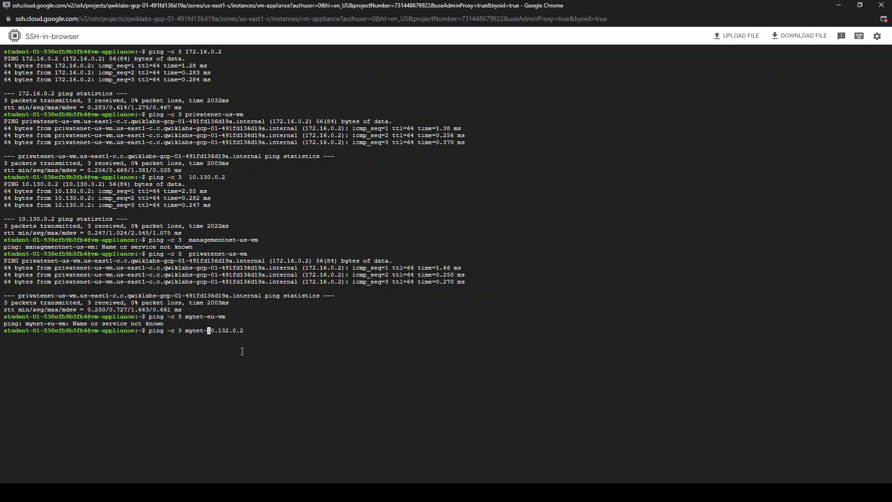
key(Return)
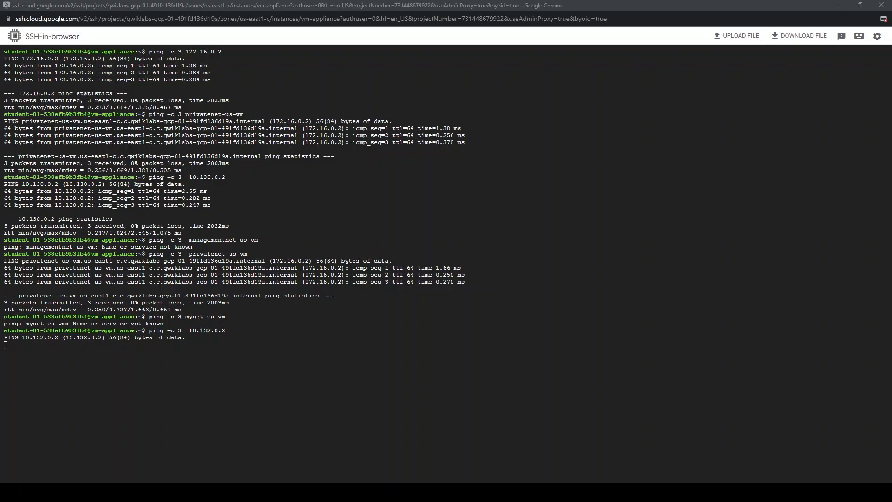
Let the ping to 10.132.0.2 finish and clear the terminal screen
click(264, 361)
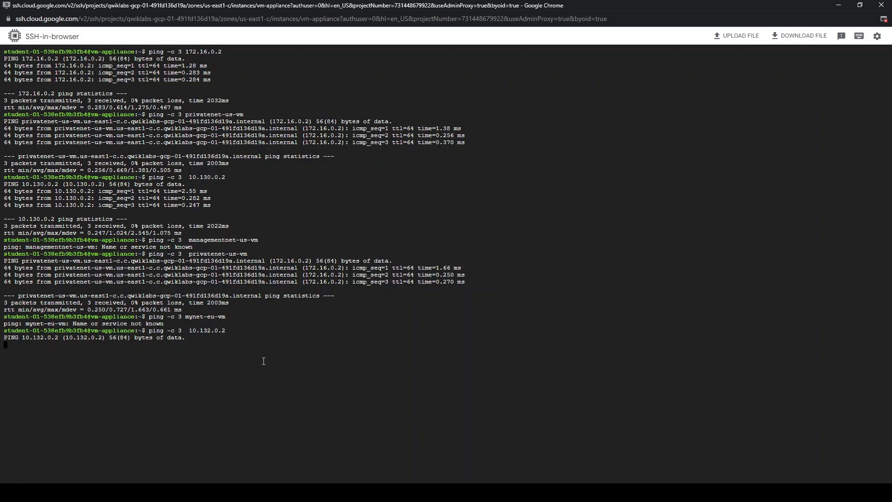
key(Return)
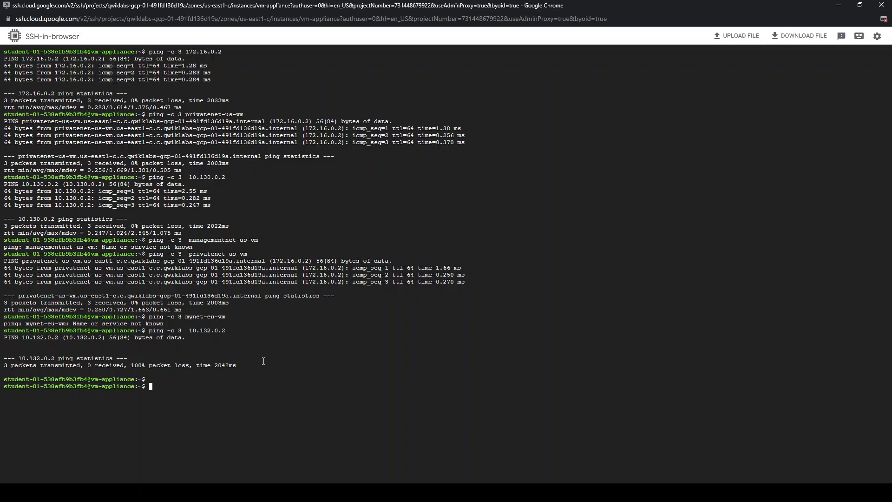
key(ctrl+l)
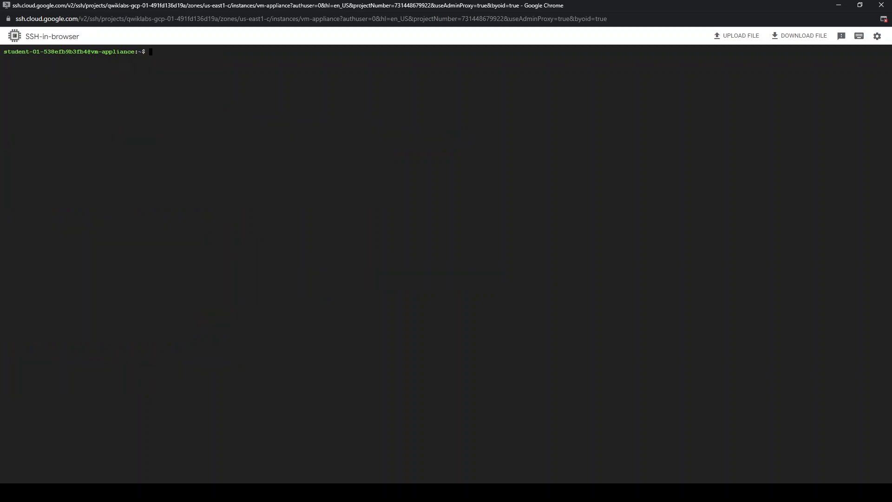